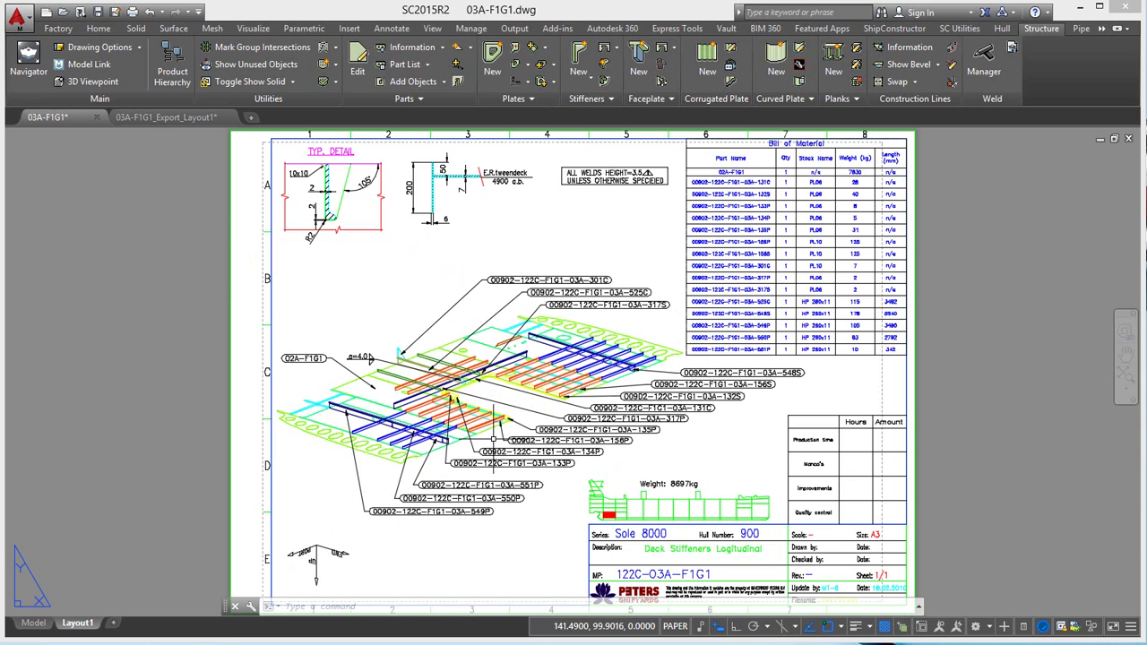
Toggle between model and Layout1 views, then look over the exported 03A-F1G1_Export_Layout1 labels and plates.
click(43, 623)
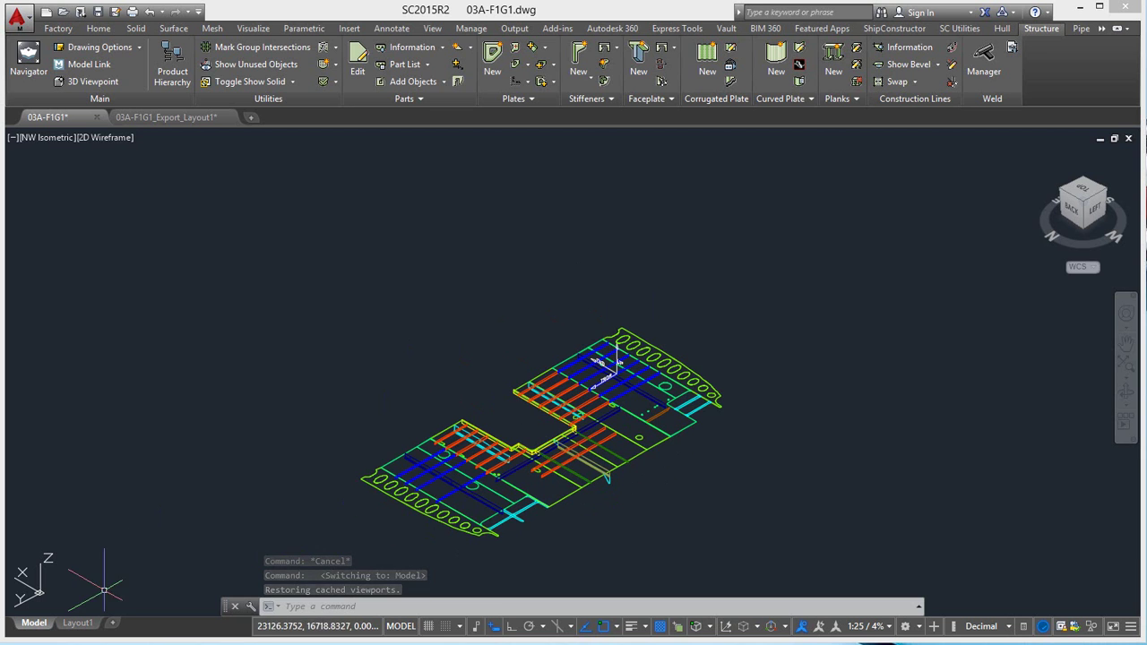
click(89, 625)
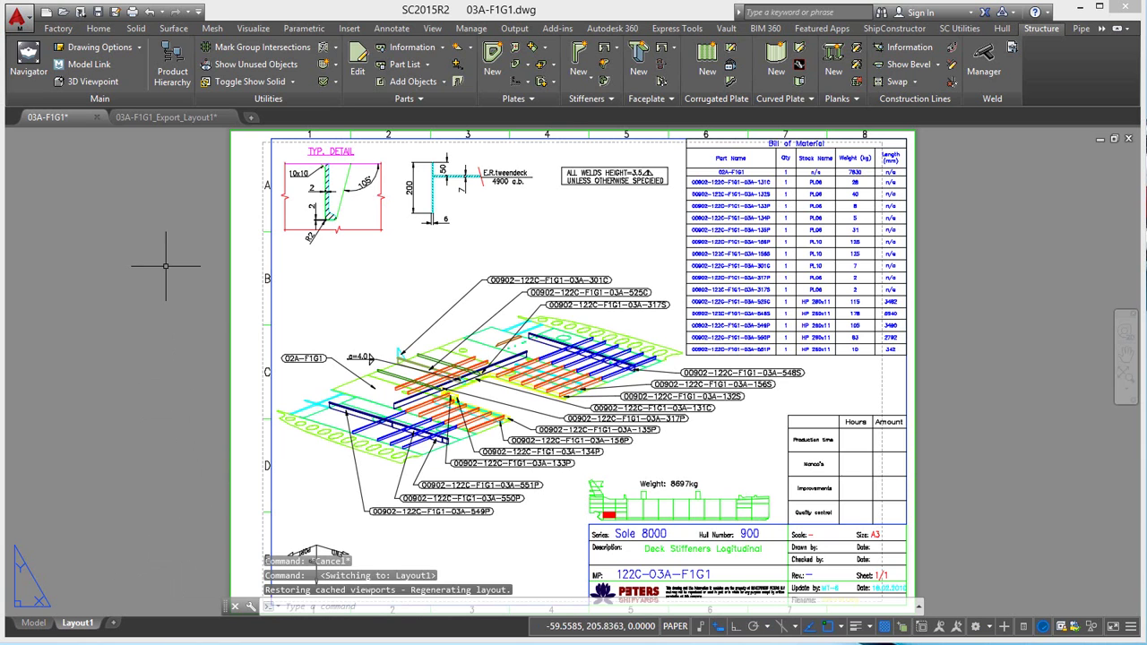
click(166, 119)
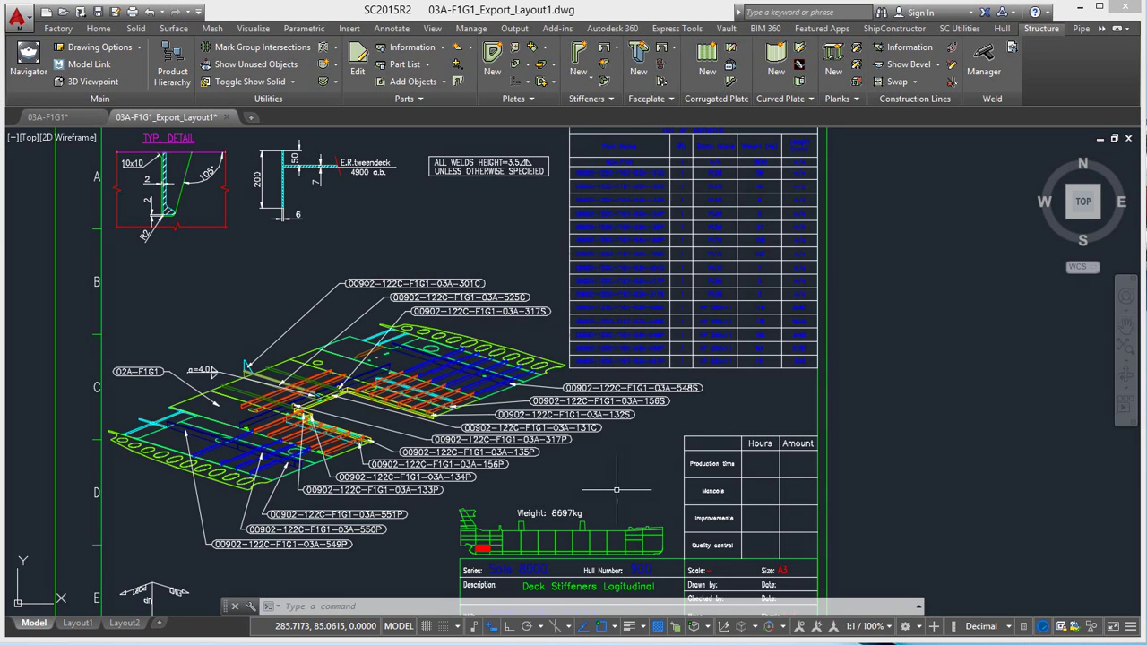
mouse_move(567, 432)
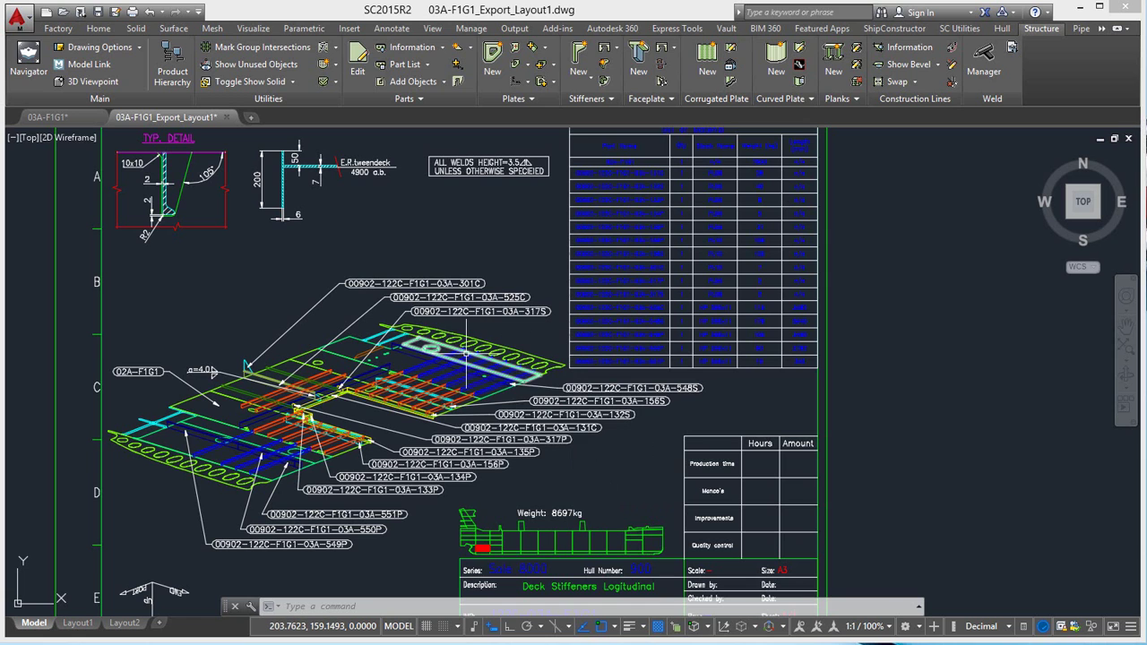
mouse_move(466, 354)
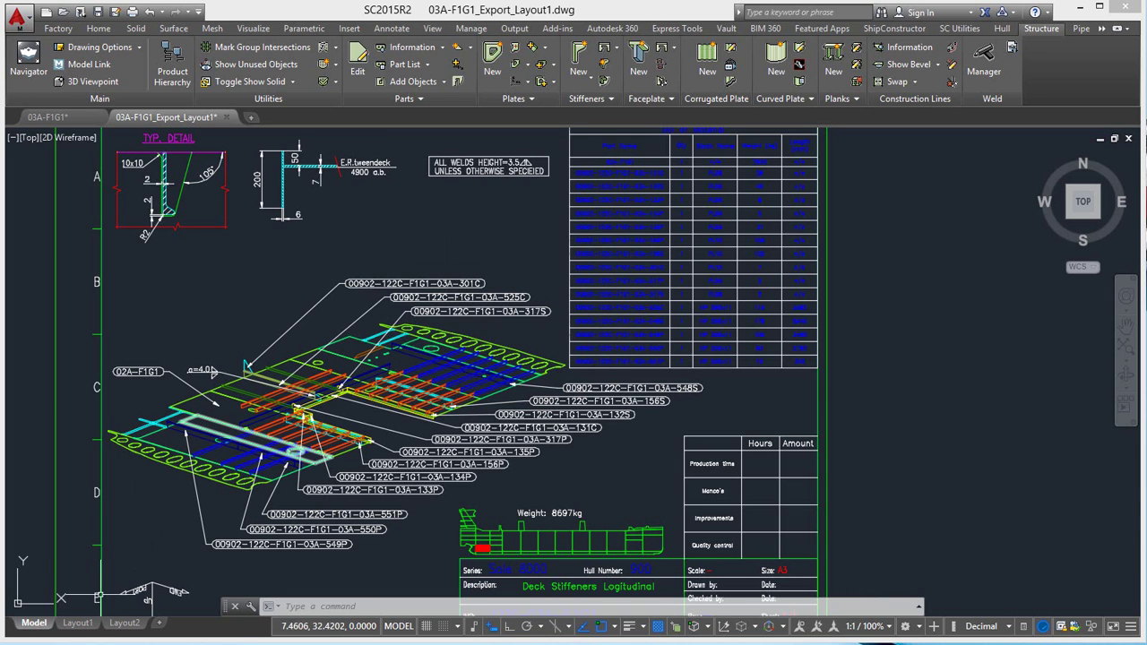
Compare the exported layout sheet against the original 03A-F1G1 drawing, then return to the export.
click(78, 623)
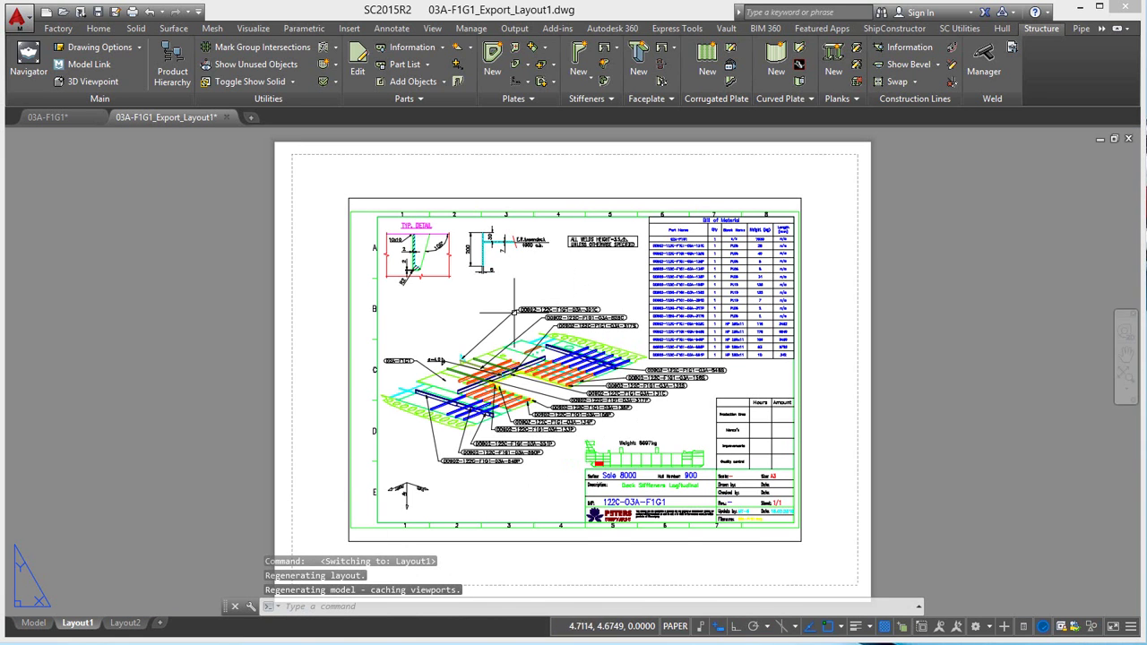
click(72, 119)
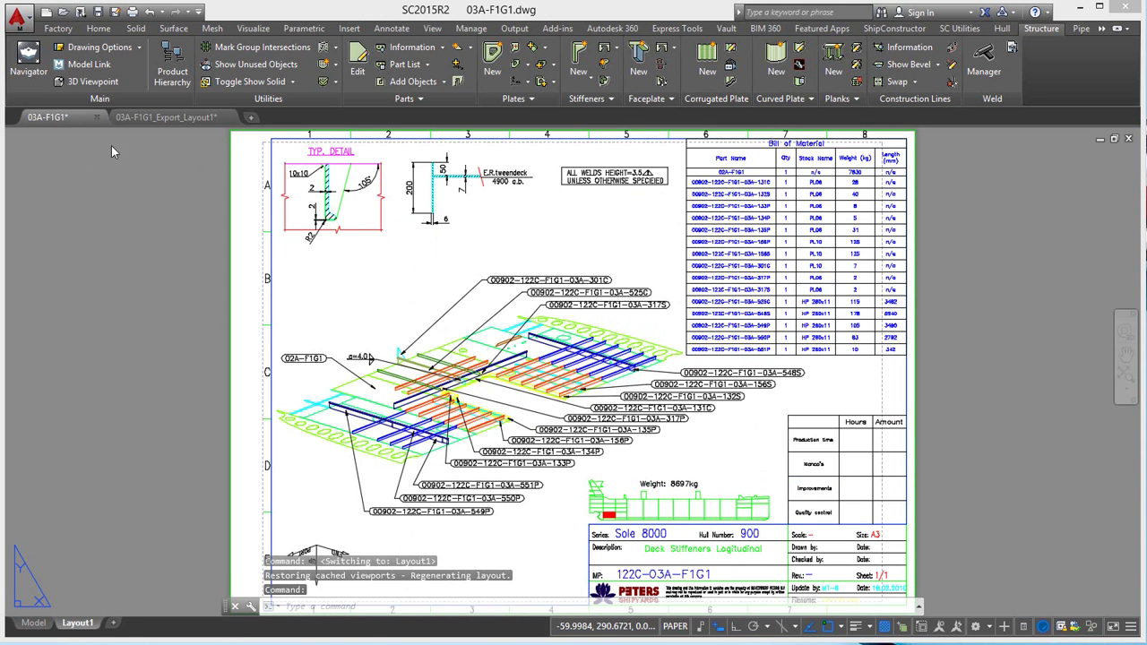
click(166, 117)
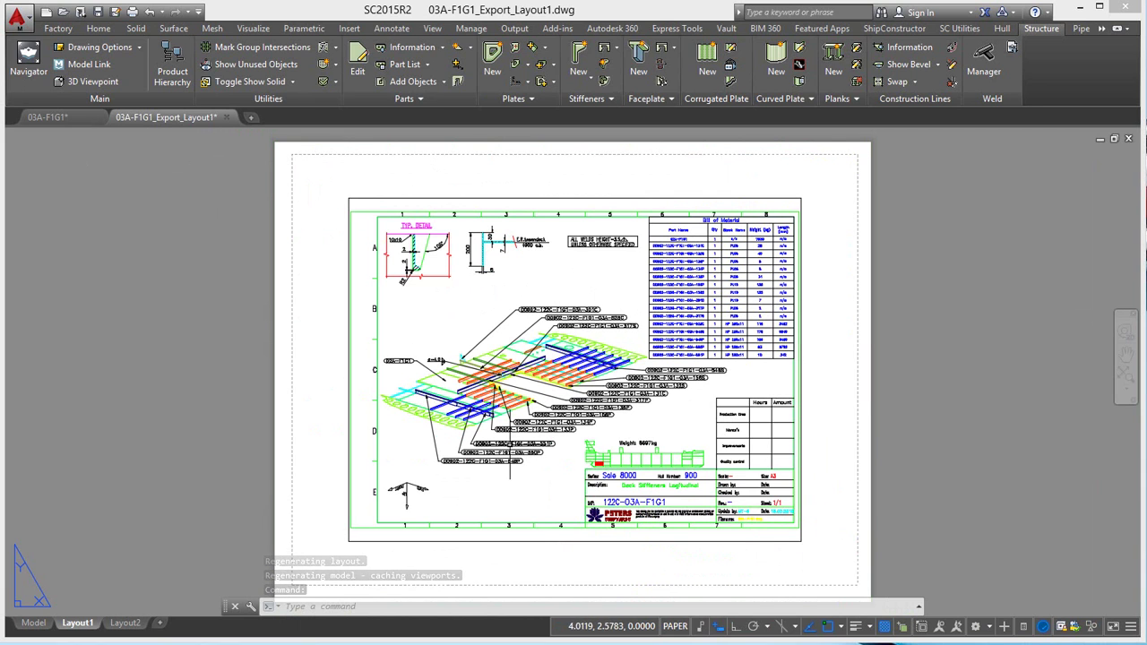
Activate model space in the Layout1 viewport and zoom in on the stiffener labels and bill of materials.
double_click(534, 284)
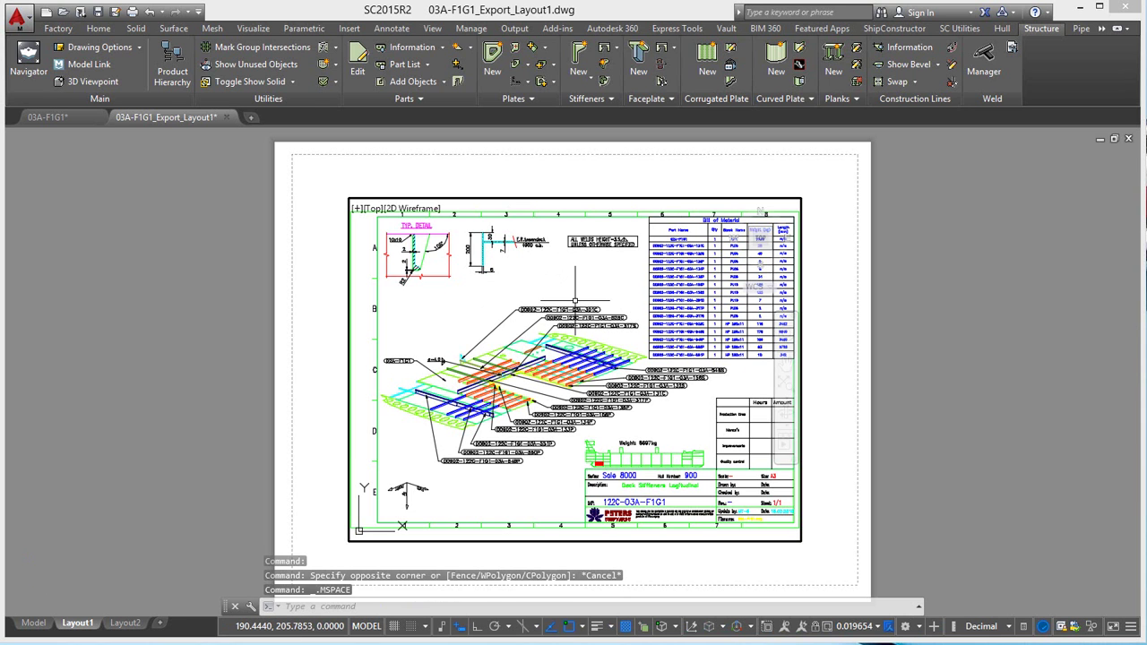
scroll(574, 301, up, 2)
scroll(574, 301, up, 1)
scroll(574, 301, down, 3)
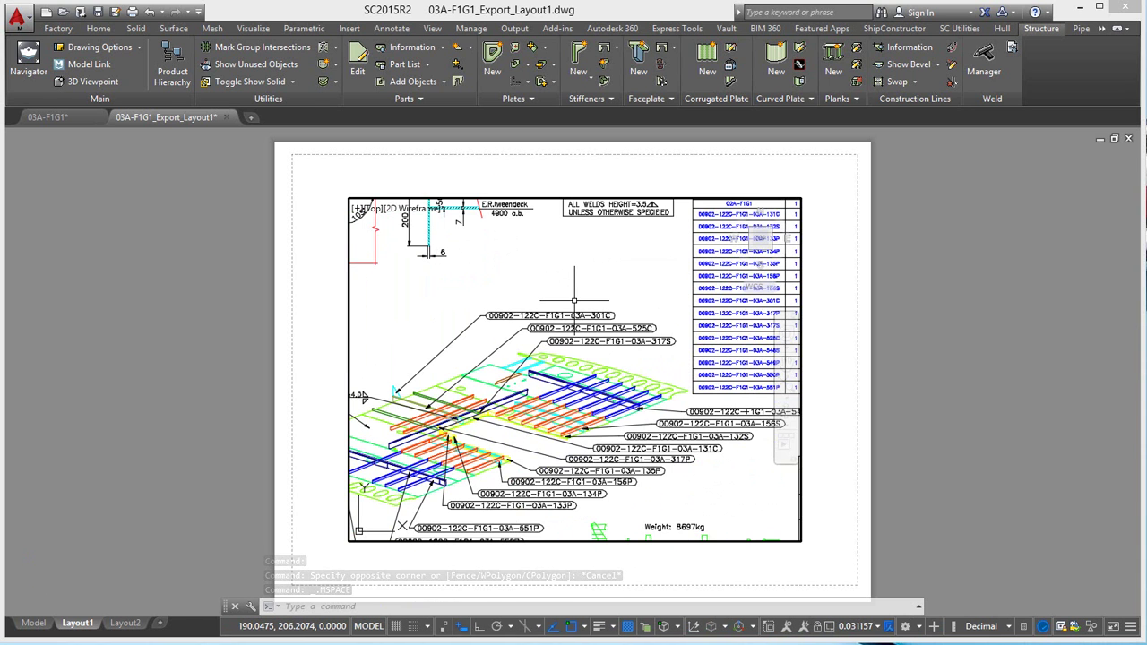
scroll(558, 297, up, 2)
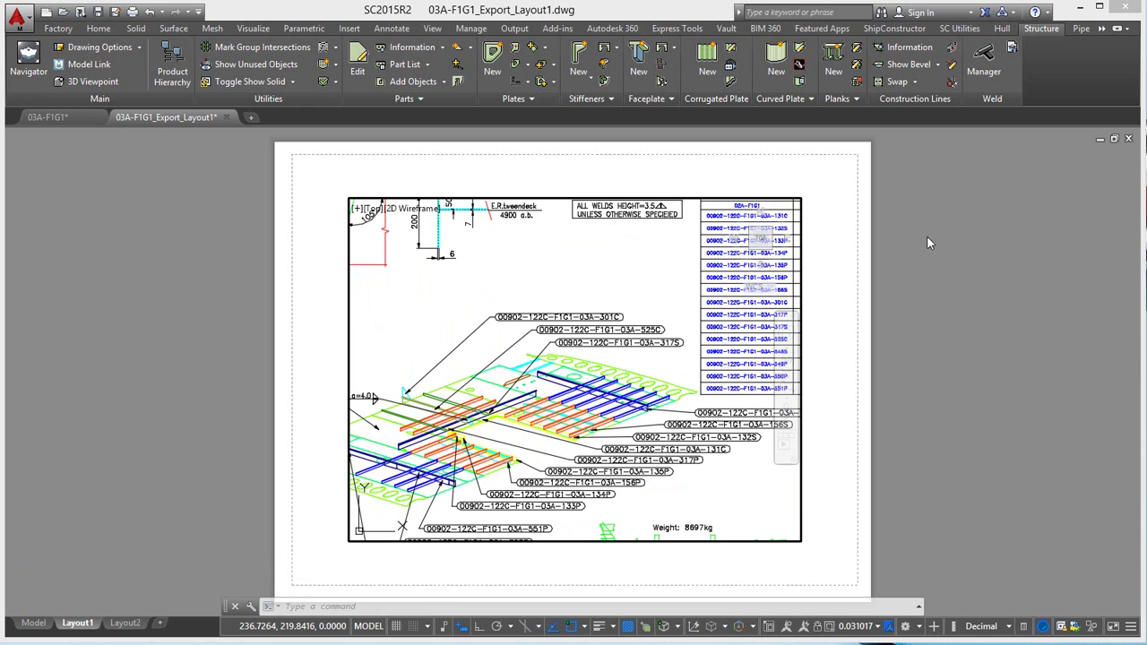
Close the CAD application without saving changes to the exported drawing.
click(1128, 9)
click(639, 364)
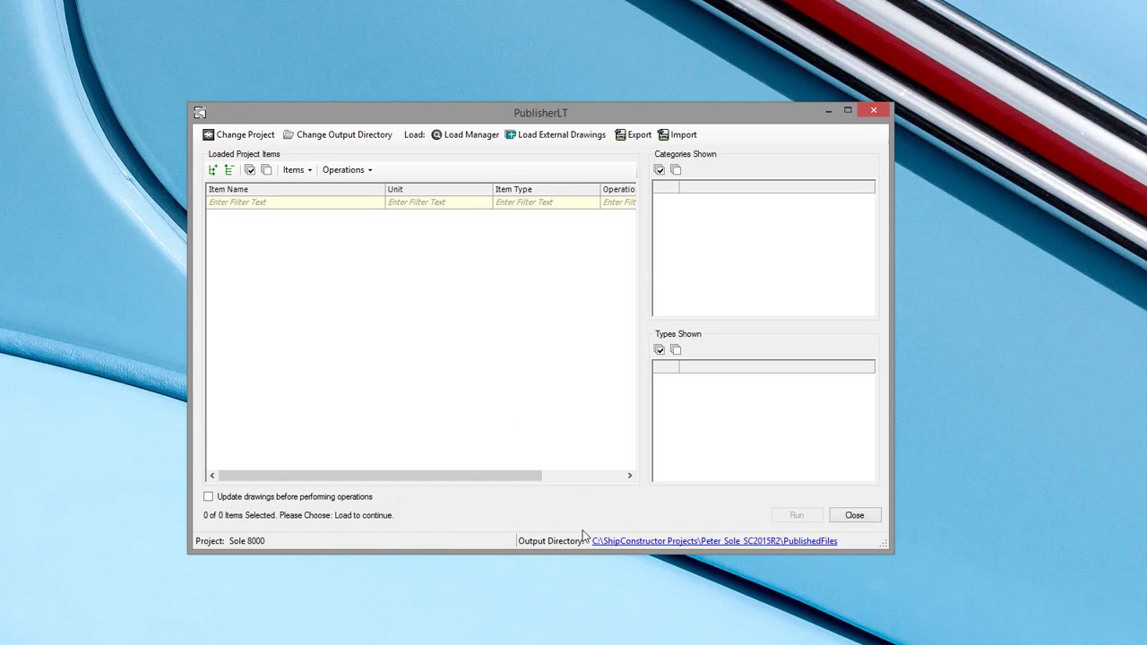
click(647, 541)
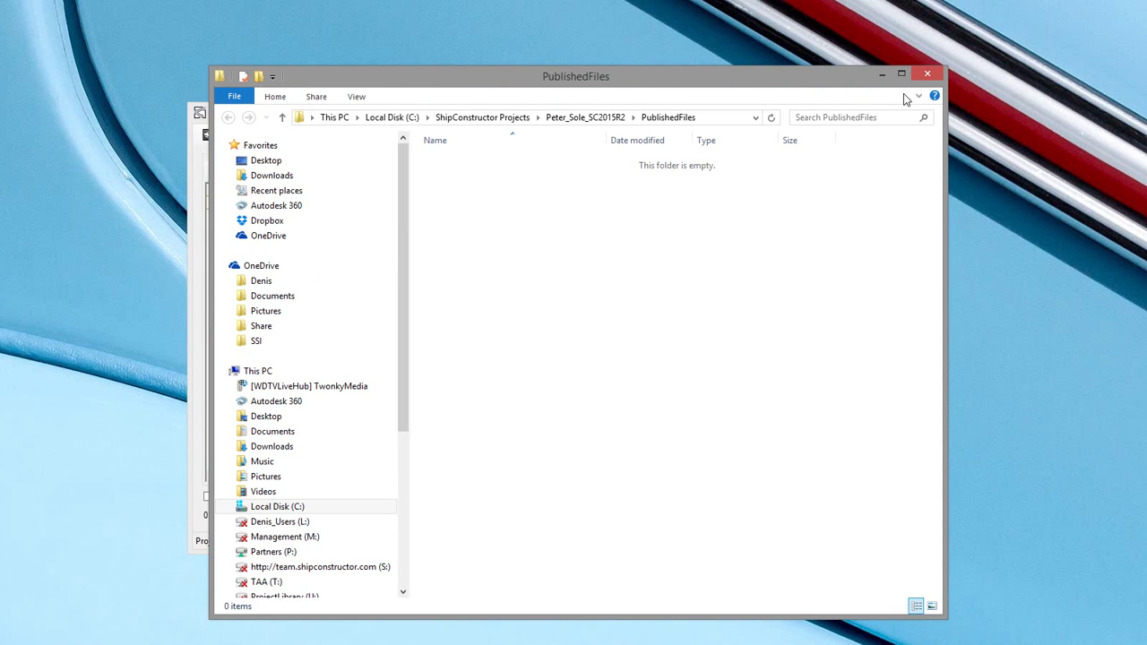
click(926, 75)
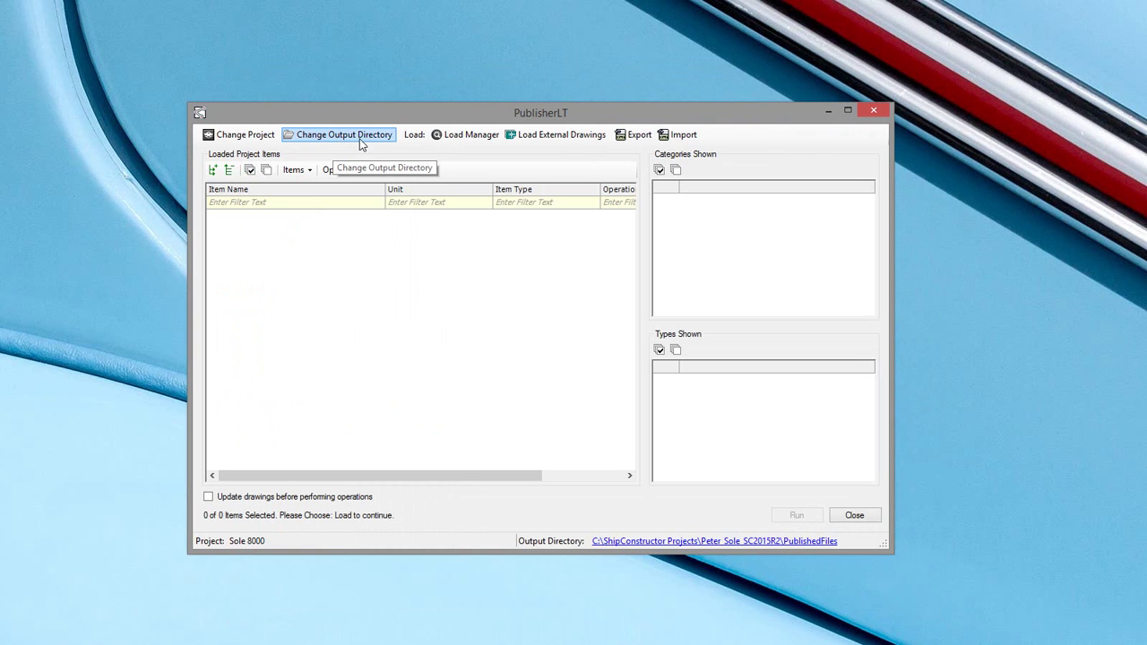
Through Load Manager, load only the Assembly drawings of unit U_04-100-122C, 58 in total.
click(459, 137)
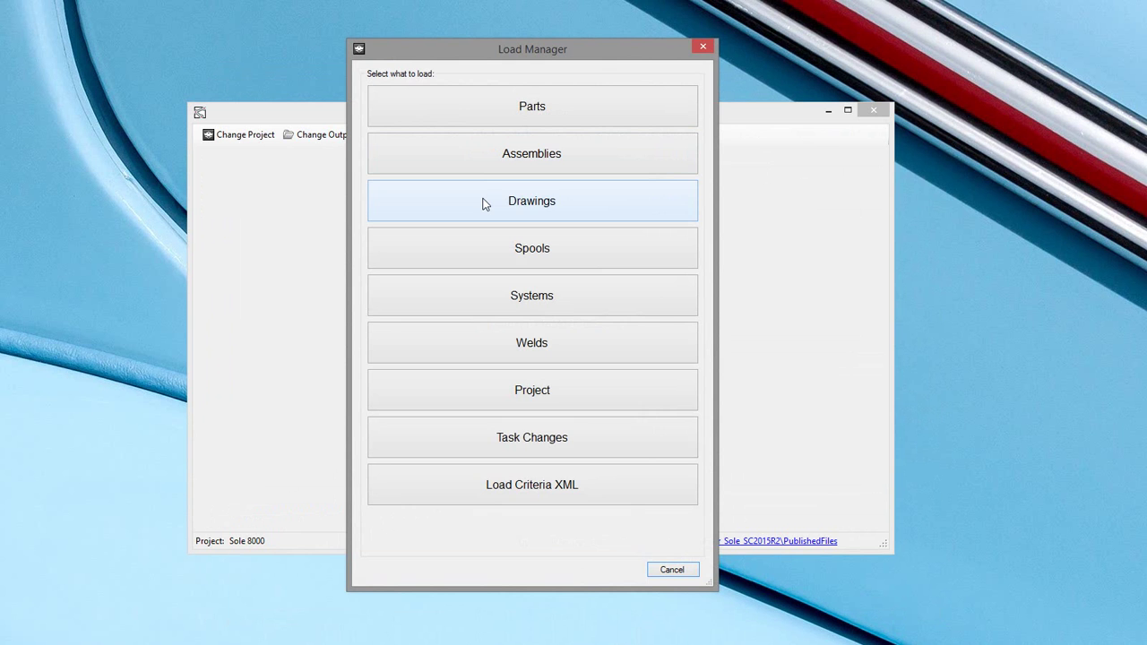
click(482, 203)
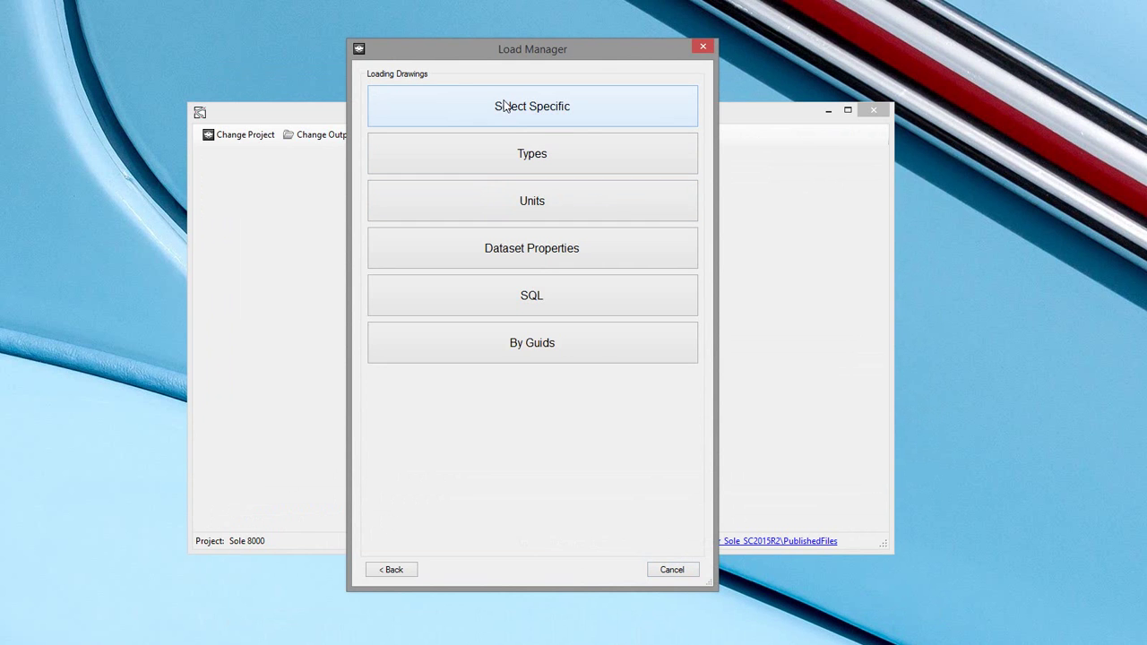
click(506, 106)
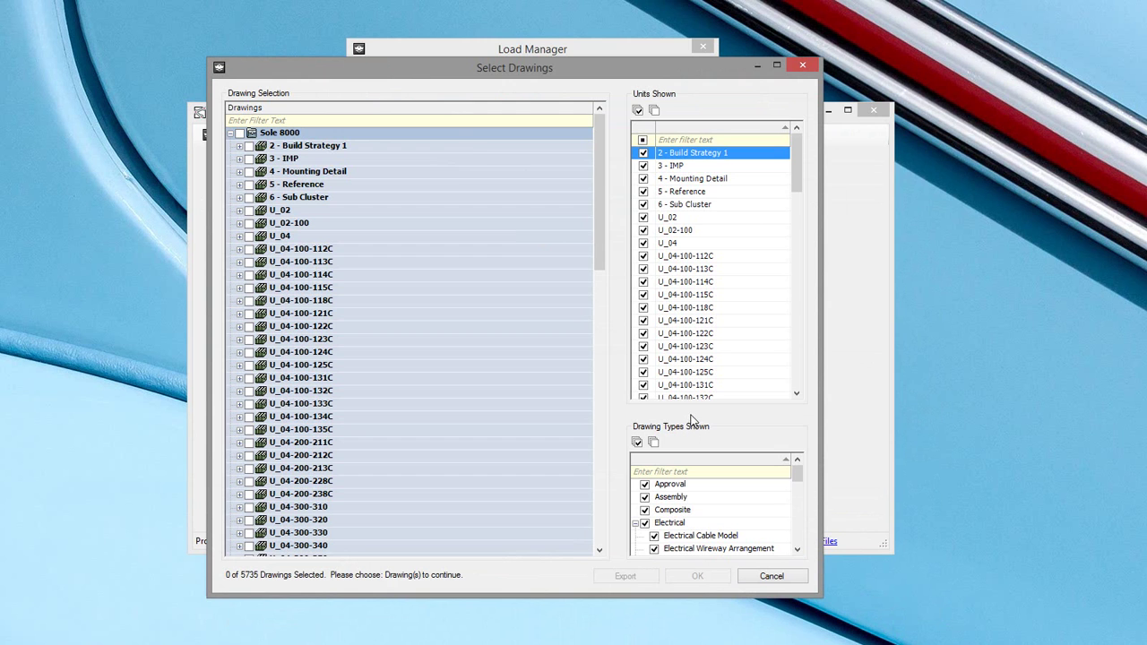
drag(690, 414, 700, 205)
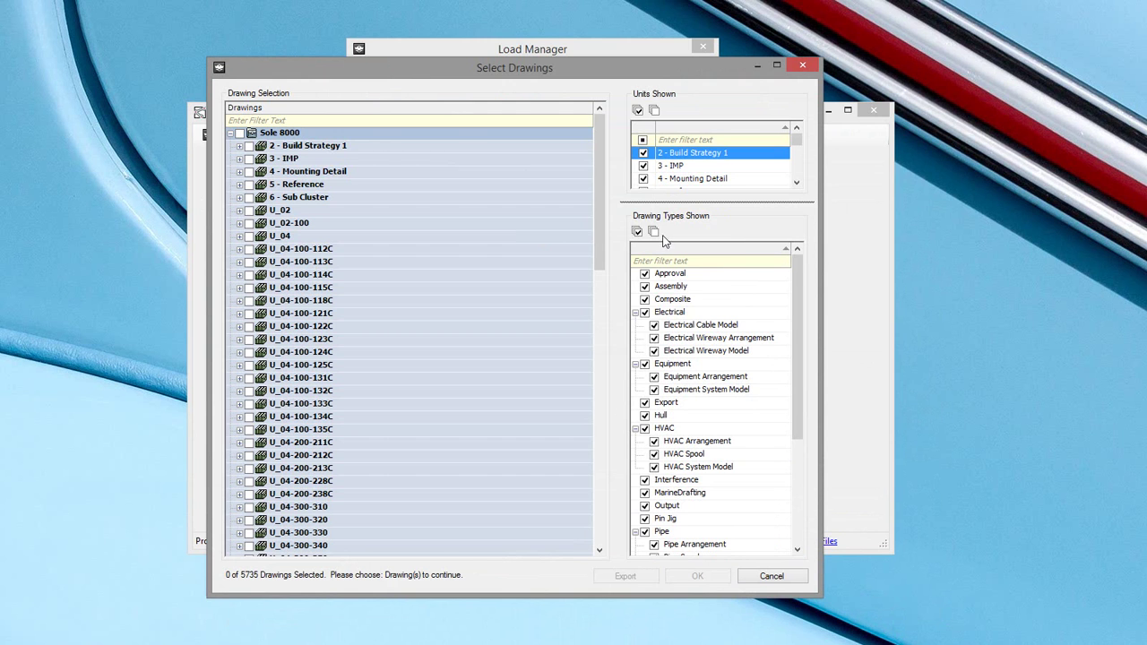
click(654, 232)
click(644, 286)
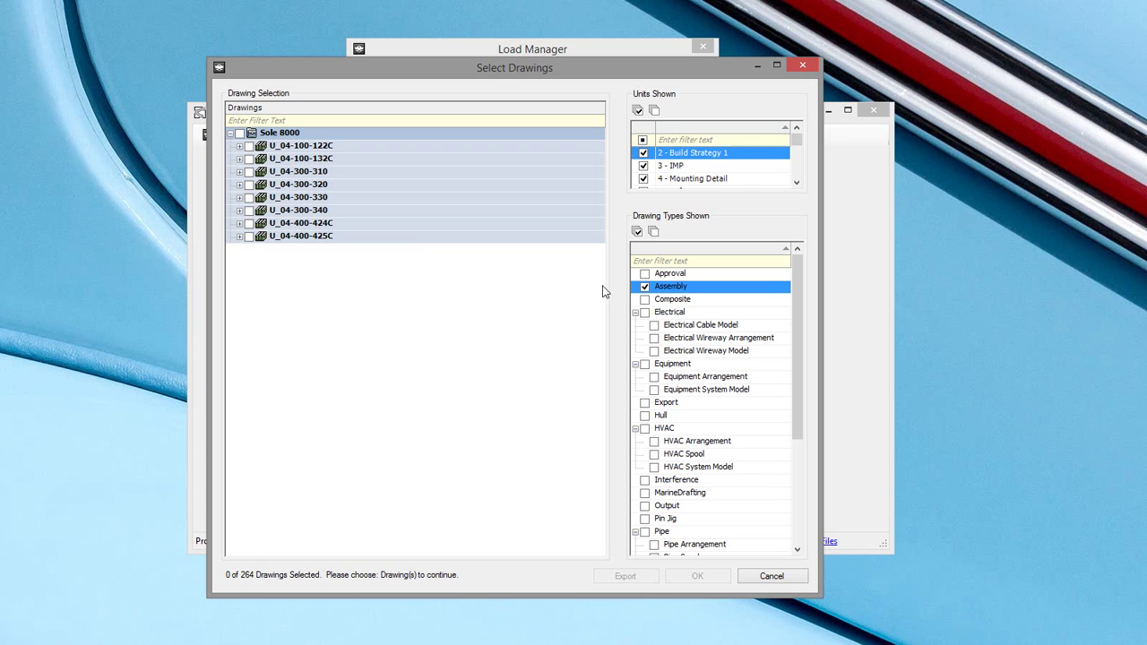
click(249, 146)
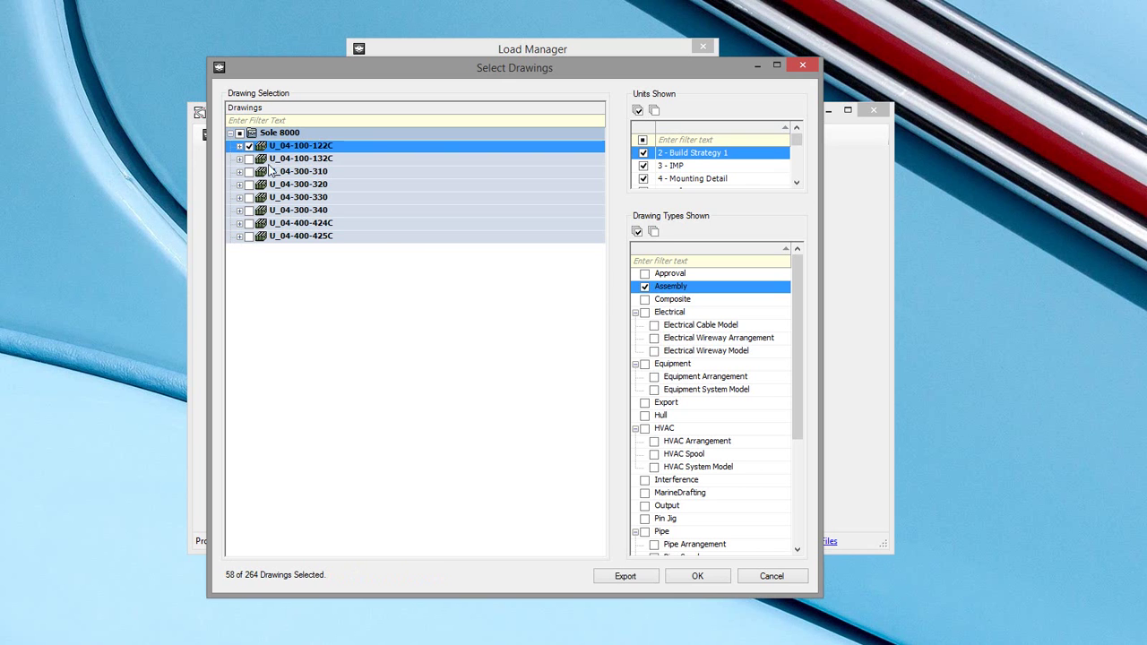
click(695, 576)
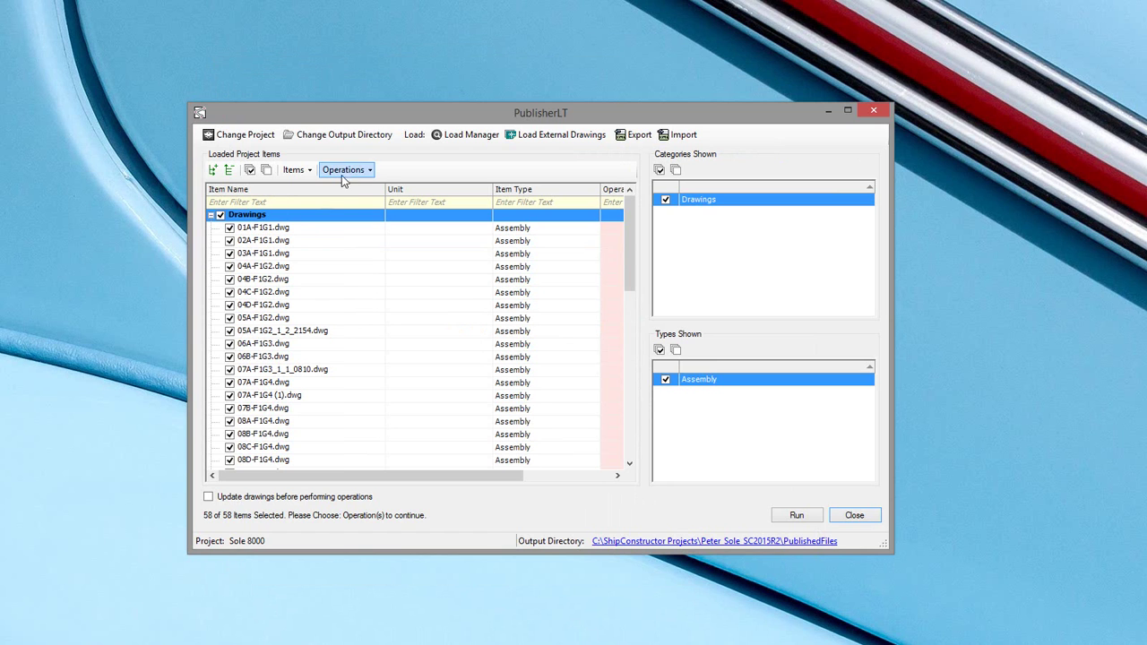
Assign Convert Layout to Model Space to all 58 drawings, then check only 01A-F1G1.dwg.
click(368, 171)
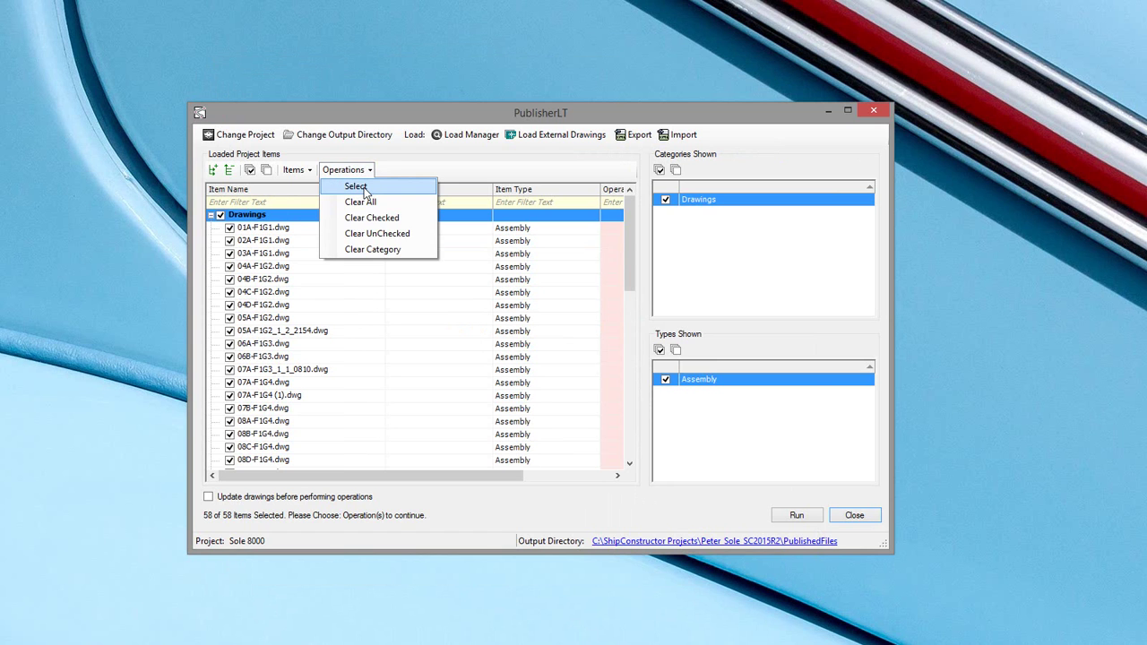
click(357, 187)
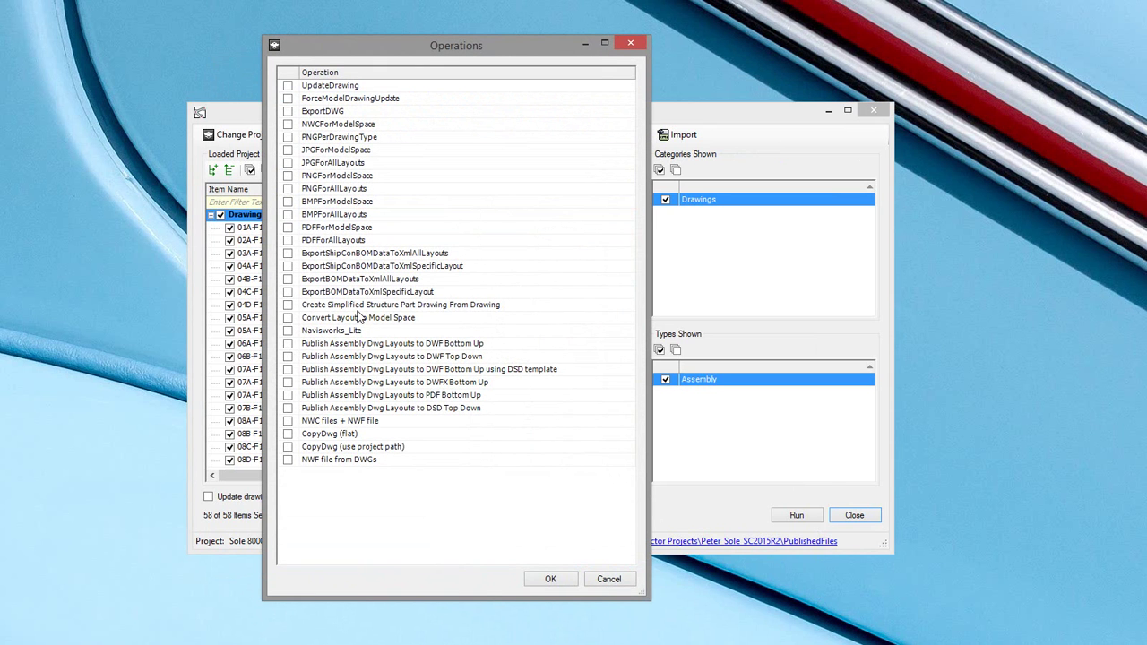
click(287, 318)
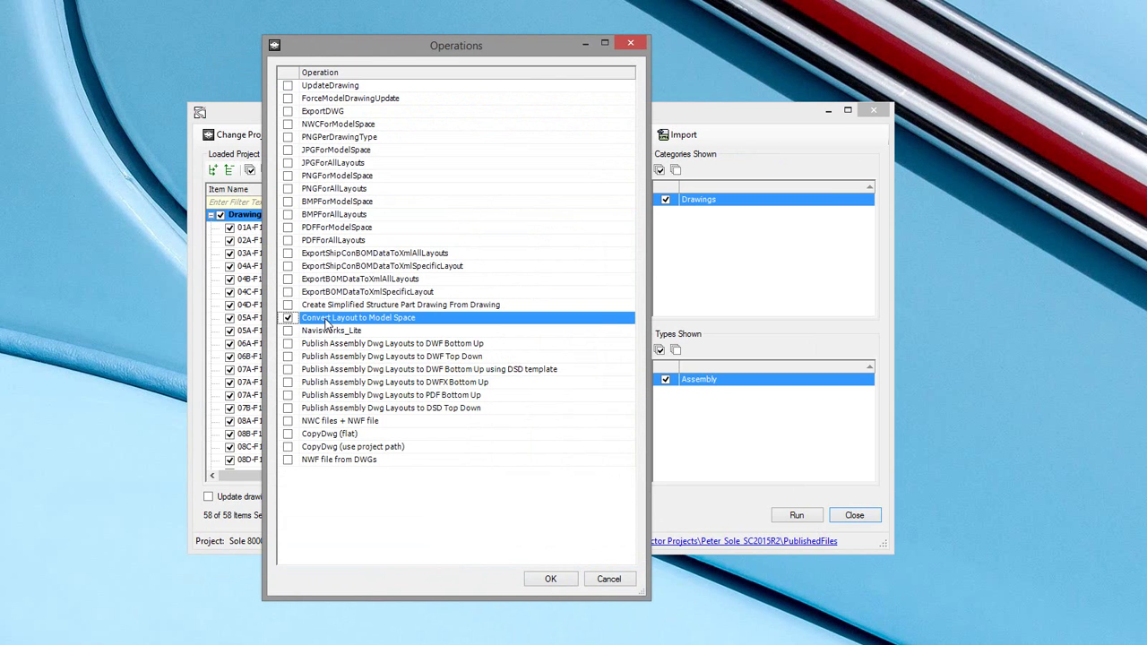
click(552, 580)
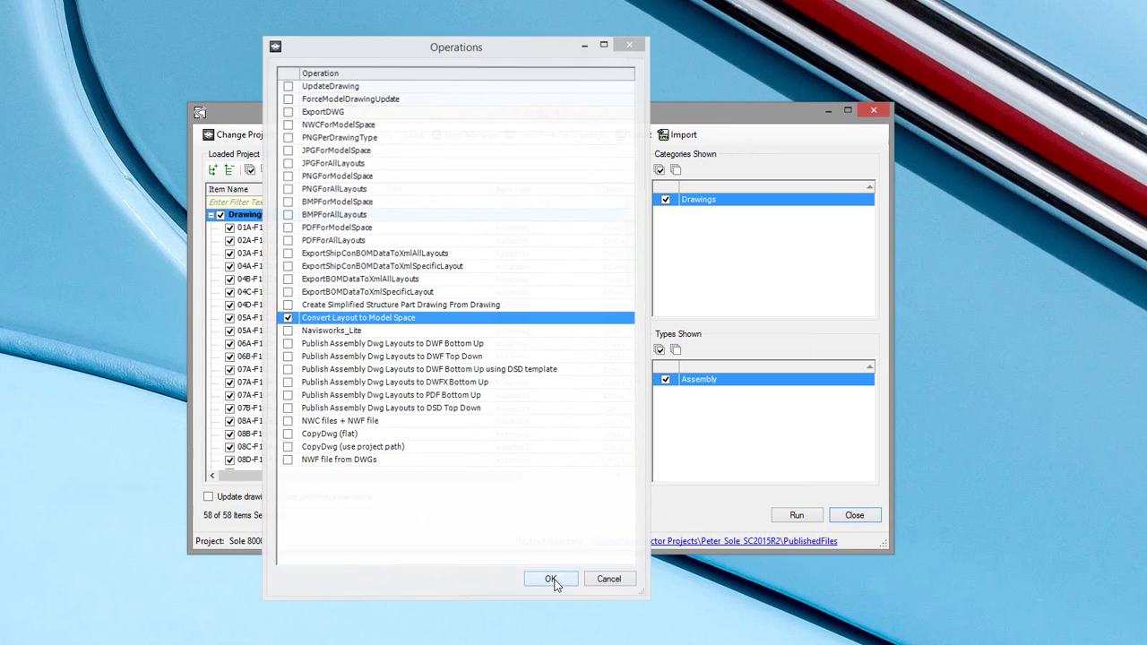
drag(495, 479, 458, 476)
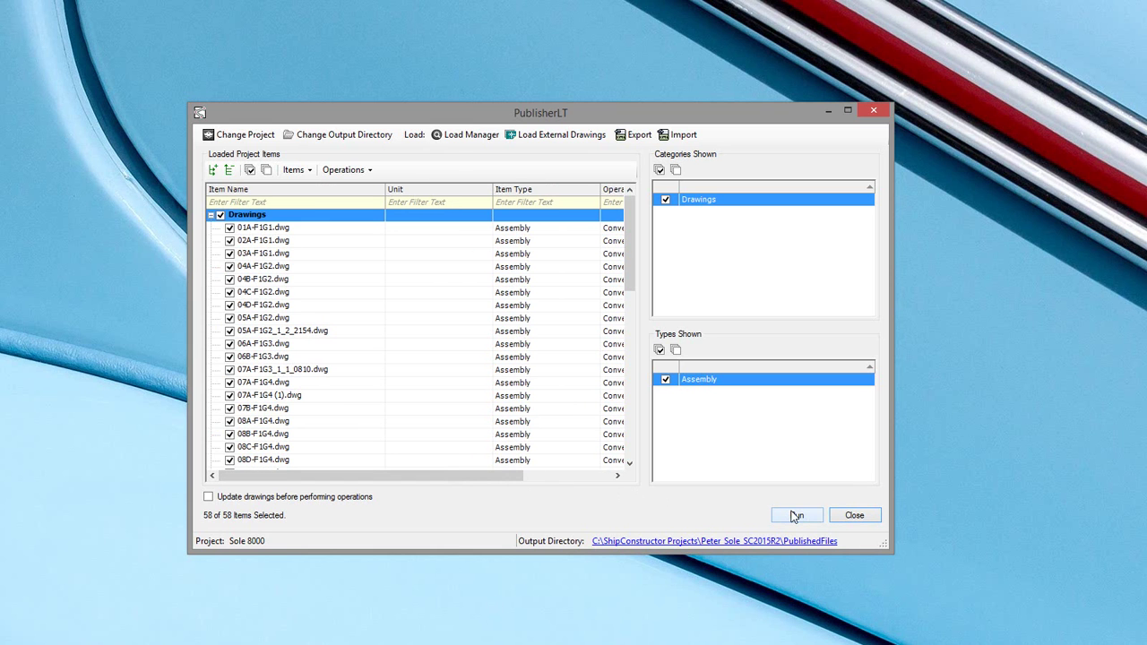
click(221, 215)
click(230, 227)
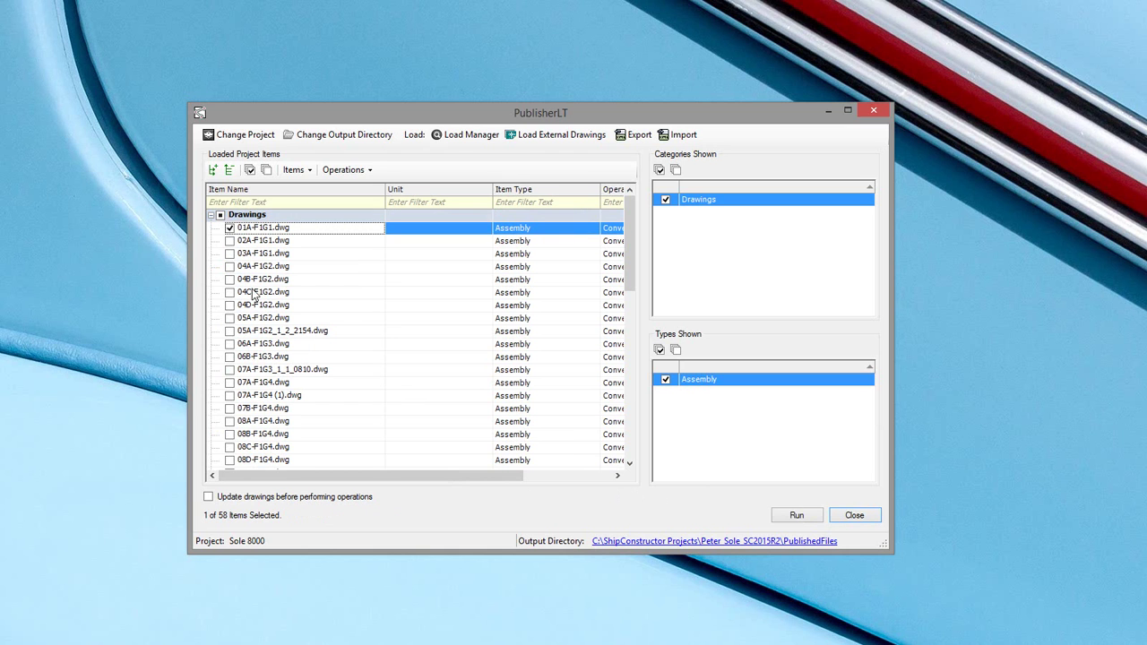
Run the conversion on 01A-F1G1.dwg, review outputs 01A-F1G1_Export.dwg and the Layout1 export, and close the report.
click(789, 517)
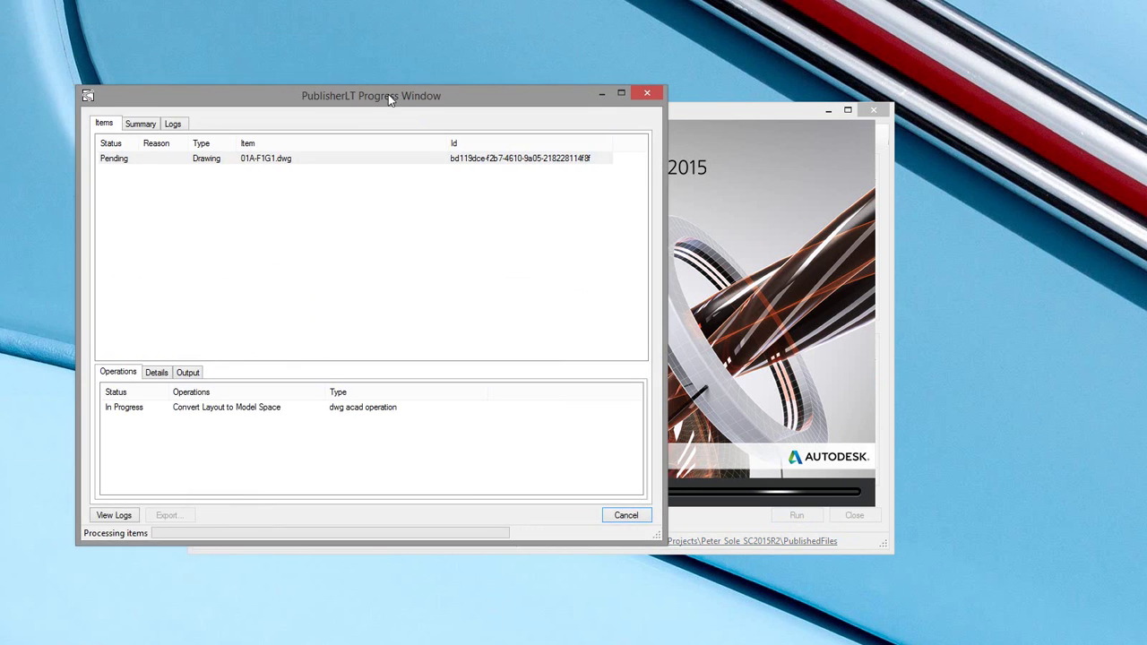
drag(388, 94, 402, 81)
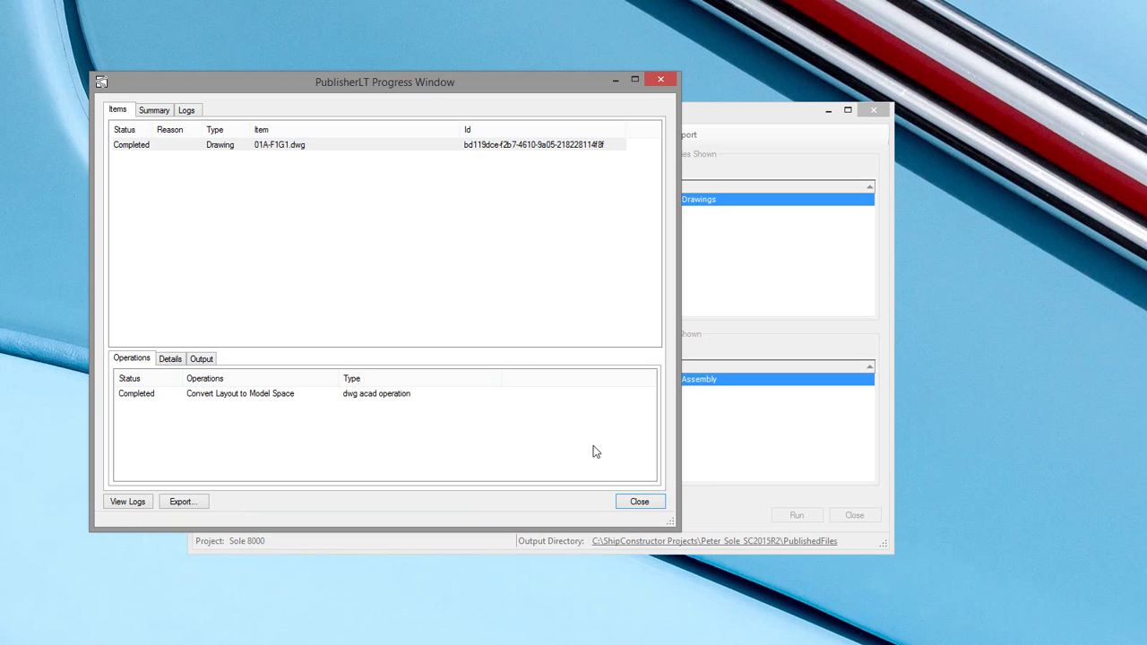
click(204, 359)
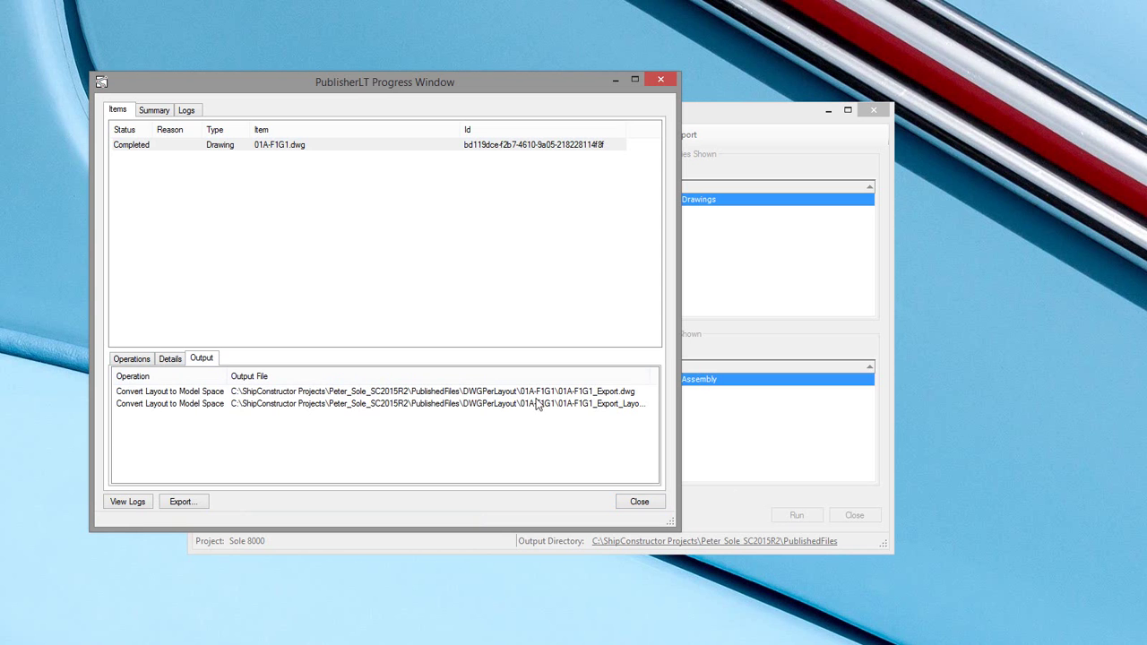
click(639, 501)
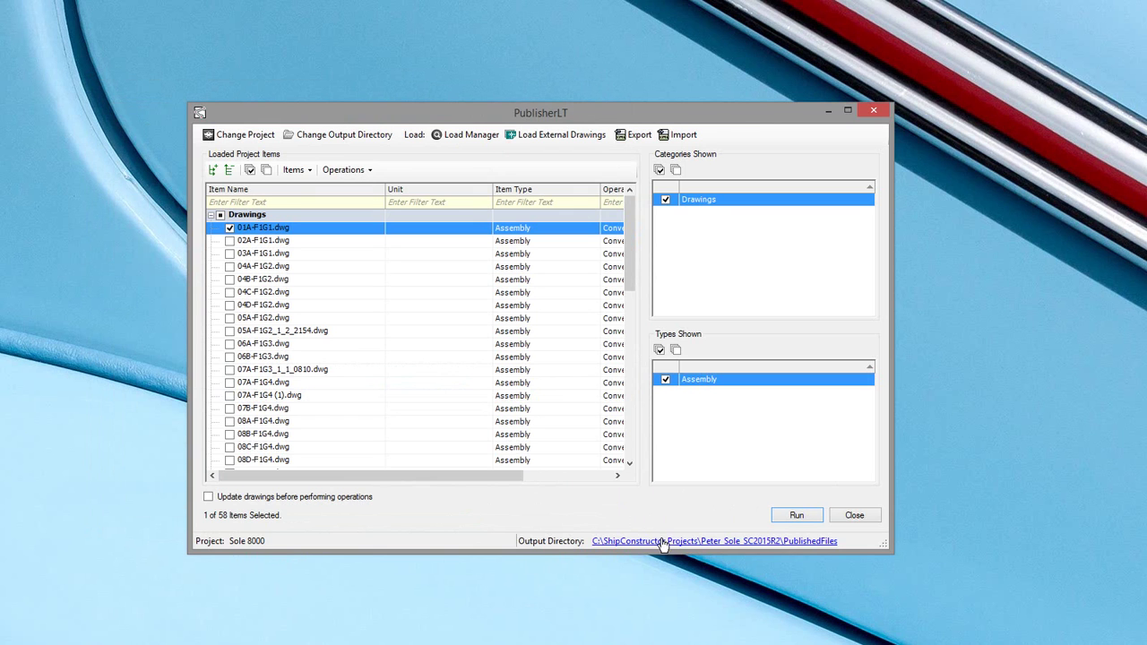
Browse the output directory to DWGPerLayout\01A-F1G1 and open 01A-F1G1_Export_Layout1.dwg in AutoCAD Mechanical.
click(679, 542)
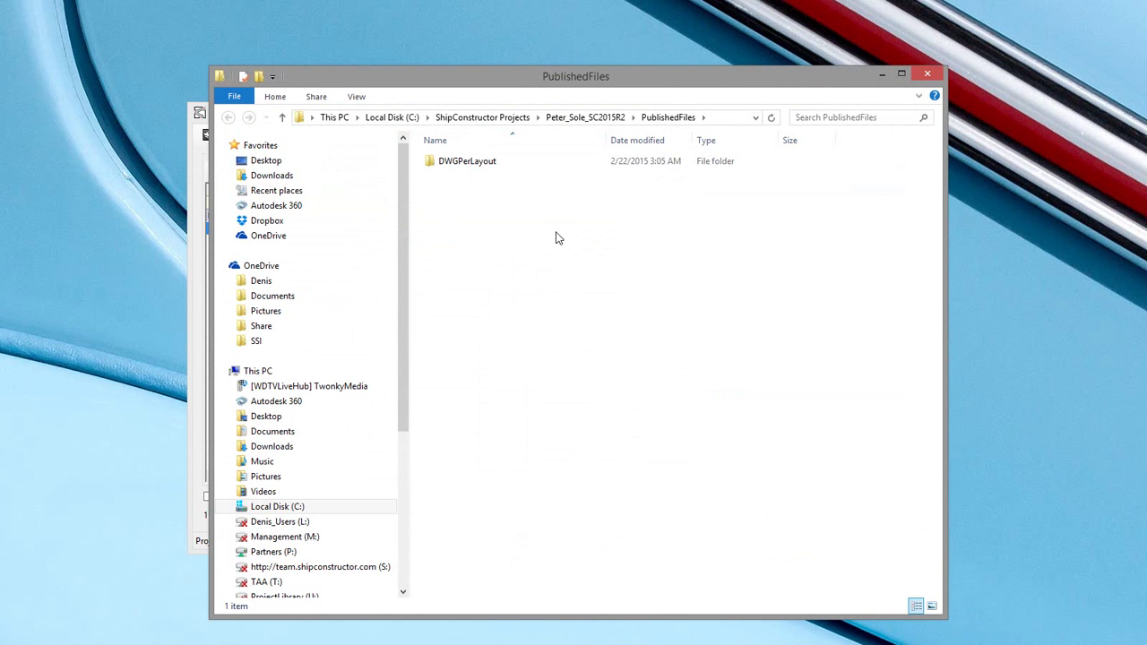
click(467, 167)
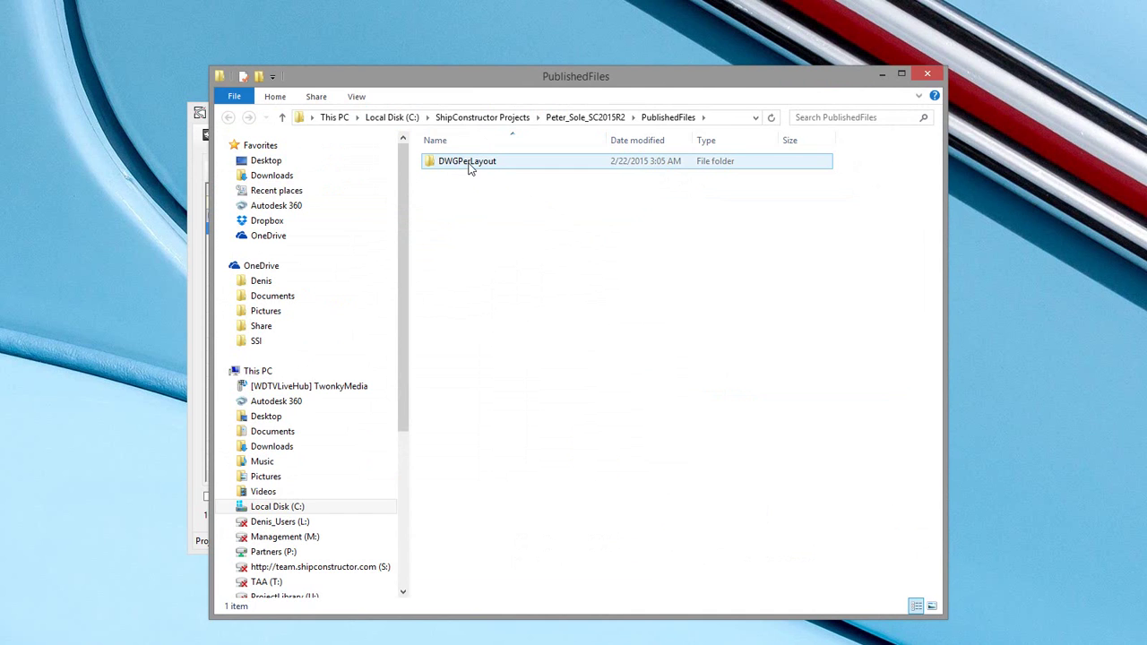
double_click(471, 167)
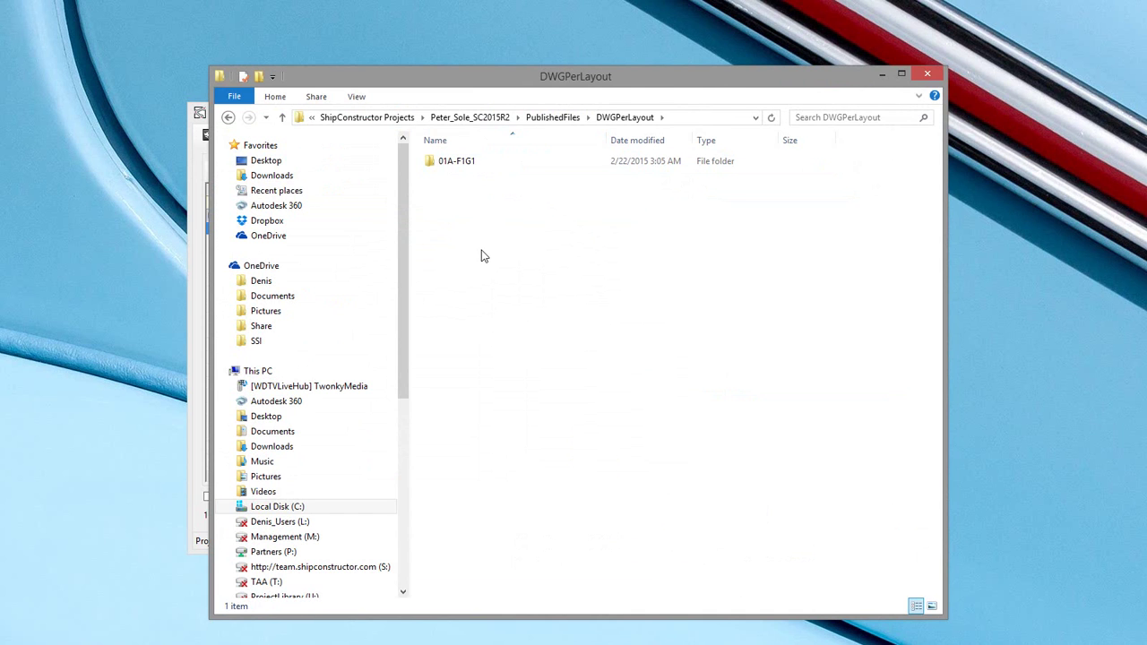
click(471, 167)
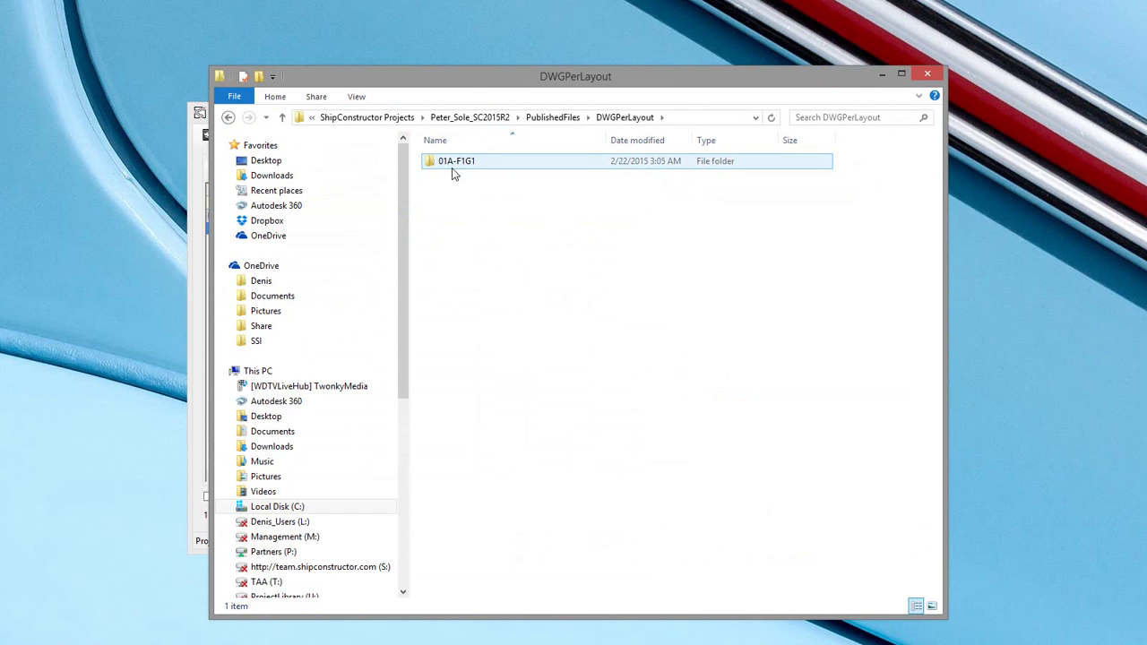
click(459, 230)
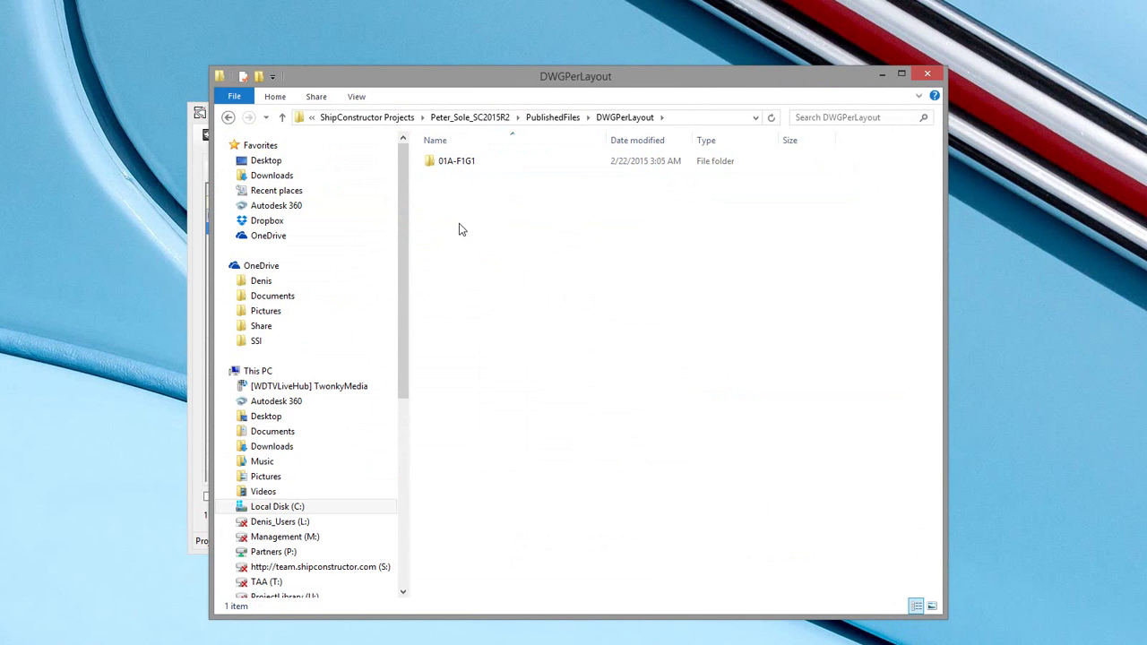
double_click(462, 161)
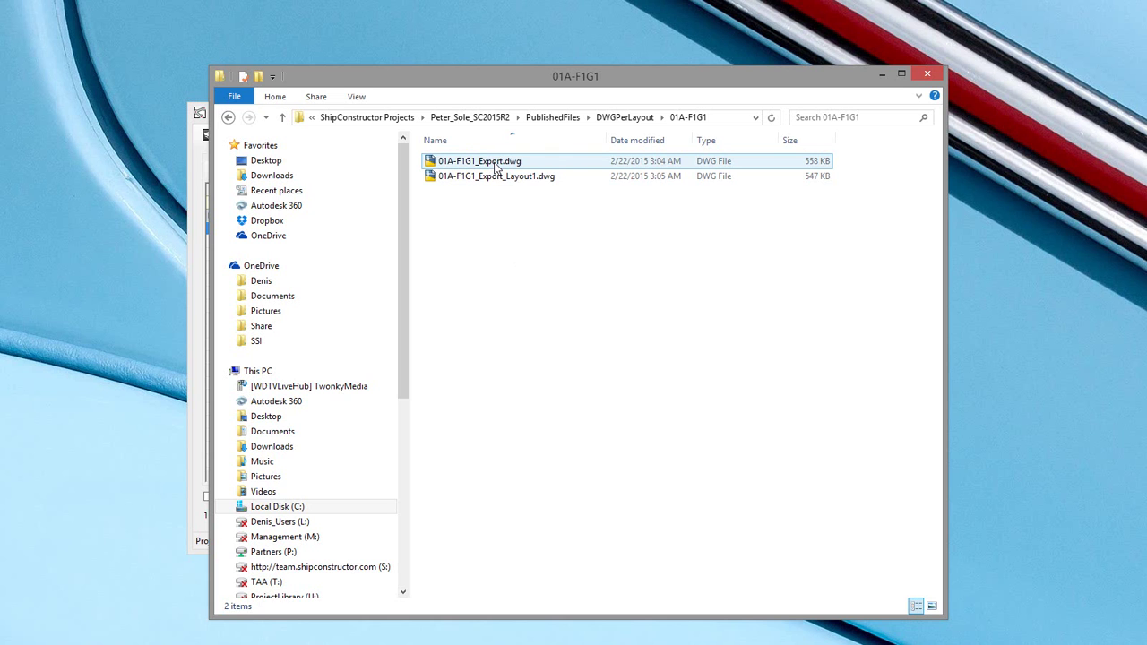
mouse_move(494, 184)
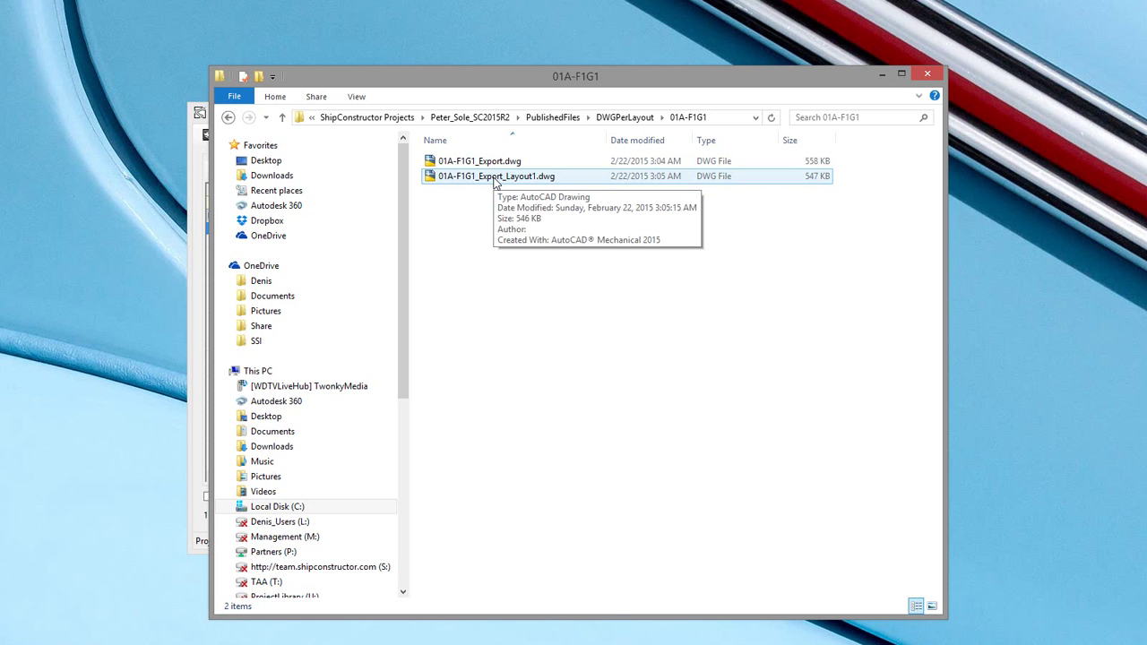
click(475, 184)
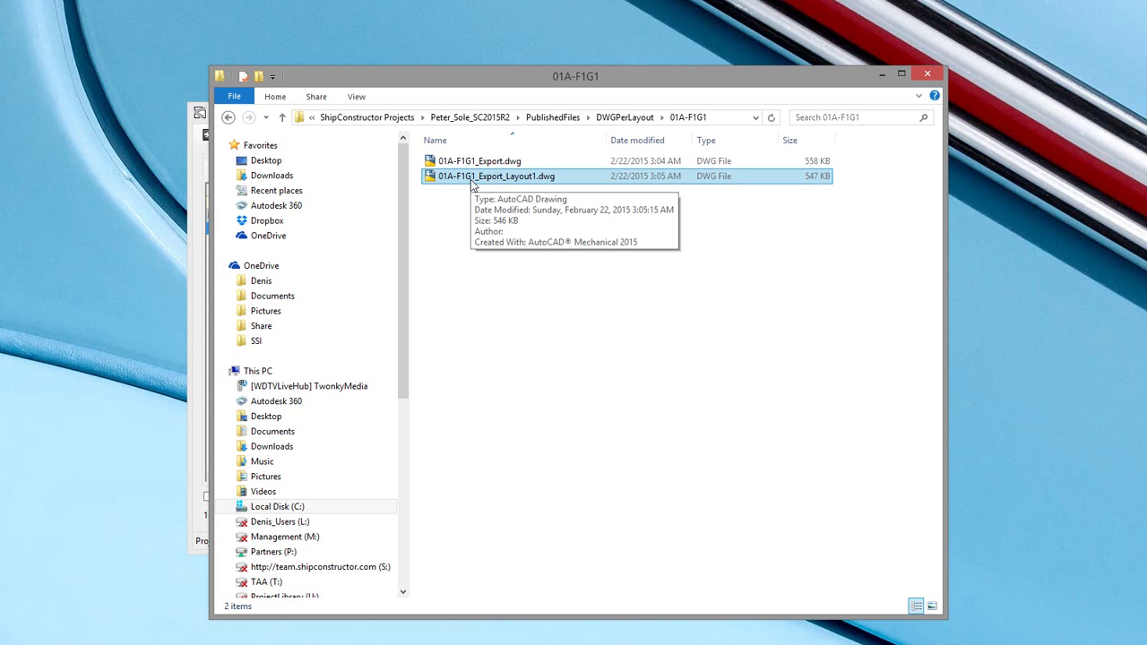
double_click(472, 183)
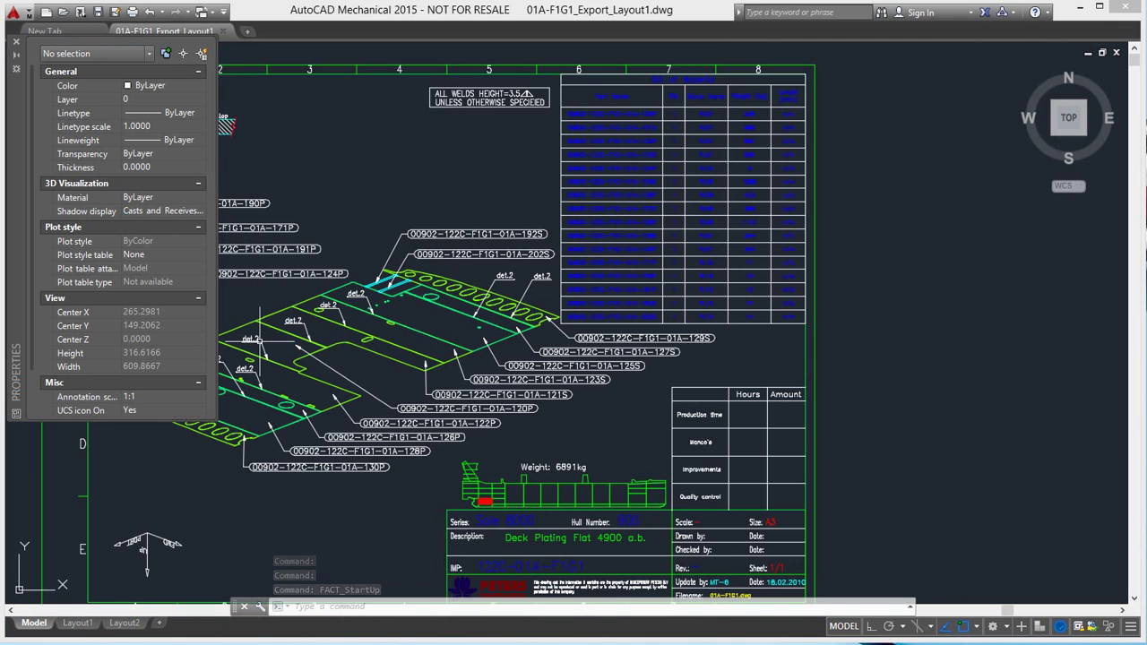
Centre the deck plating sheet and confirm a selected plate is a 3D Solid on layer _Part.
mouse_move(377, 204)
middle_down()
mouse_move(577, 201)
mouse_move(582, 189)
middle_up()
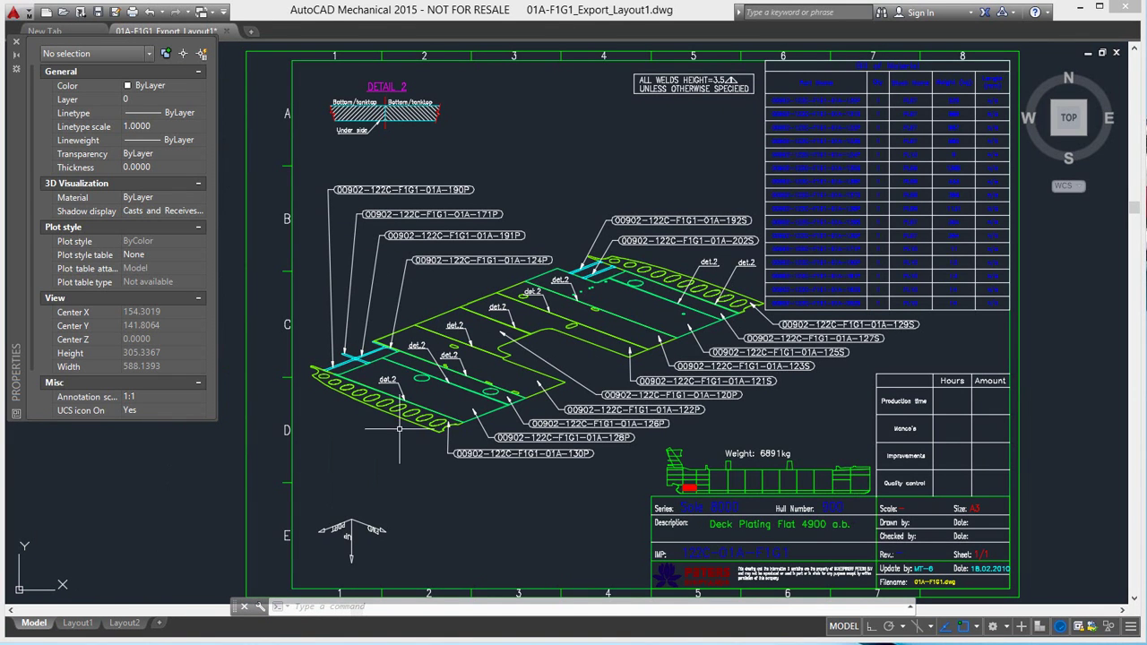
click(539, 331)
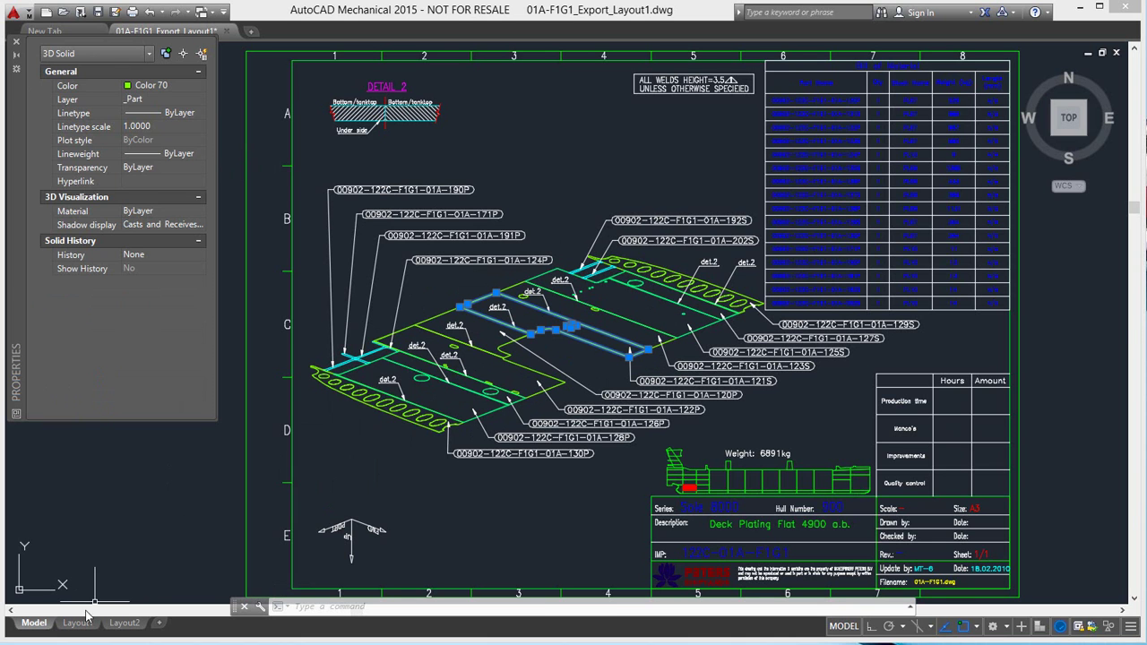
key(Escape)
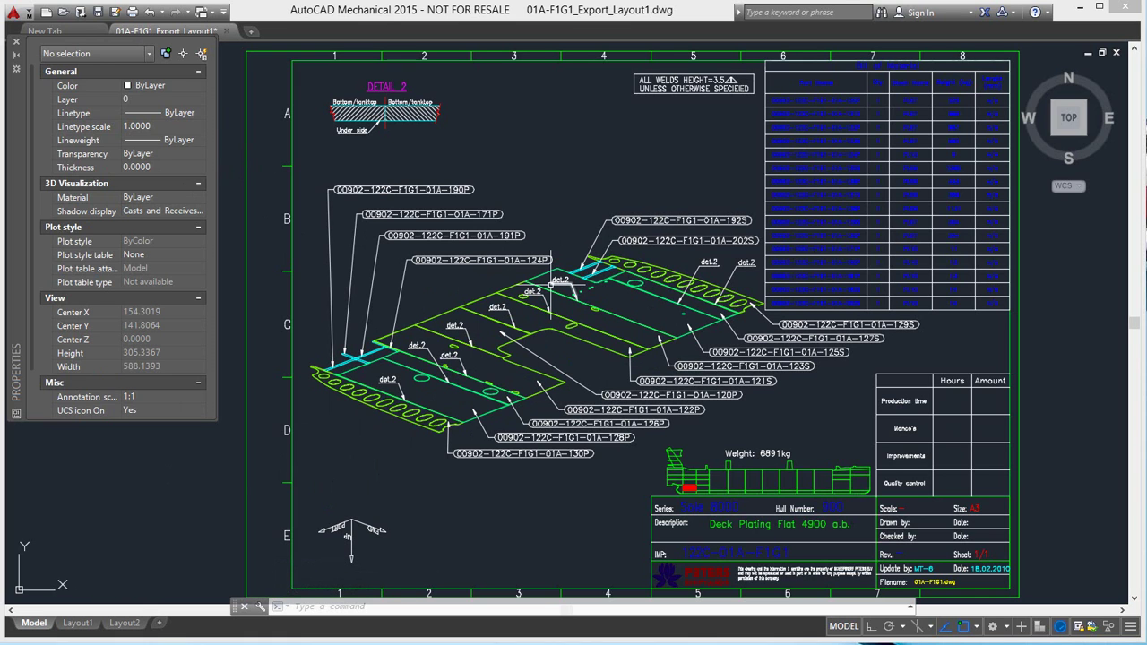